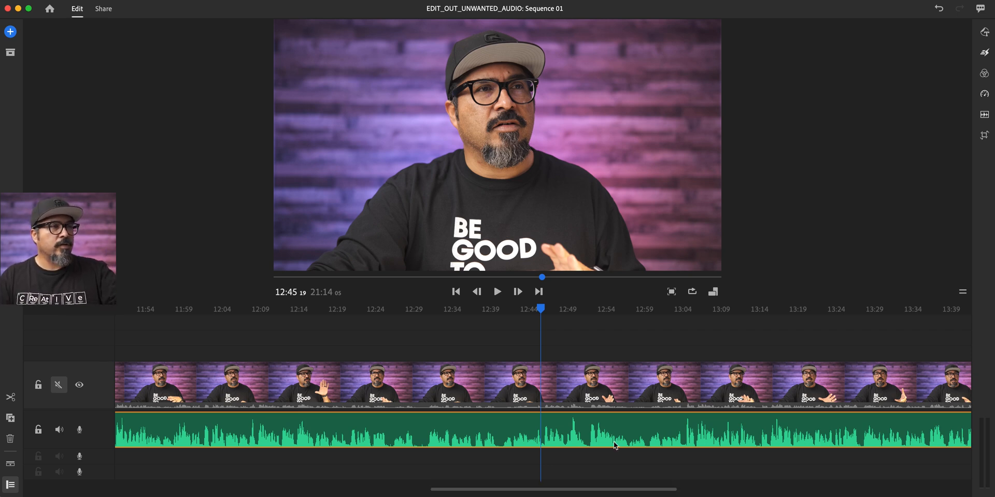
Step: Show the video clip's linked audio waveform around 12:45 and switch the video track's mute off and back on
drag(672, 487, 586, 492)
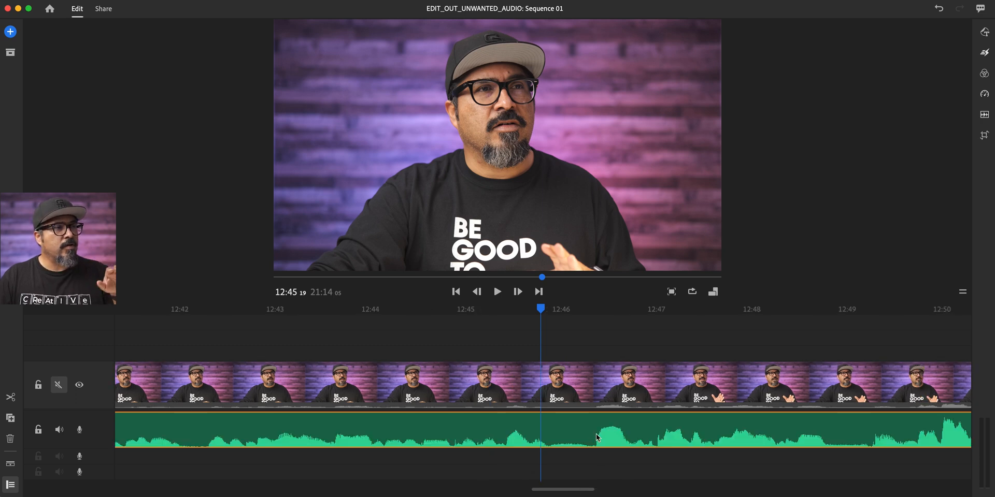
click(571, 436)
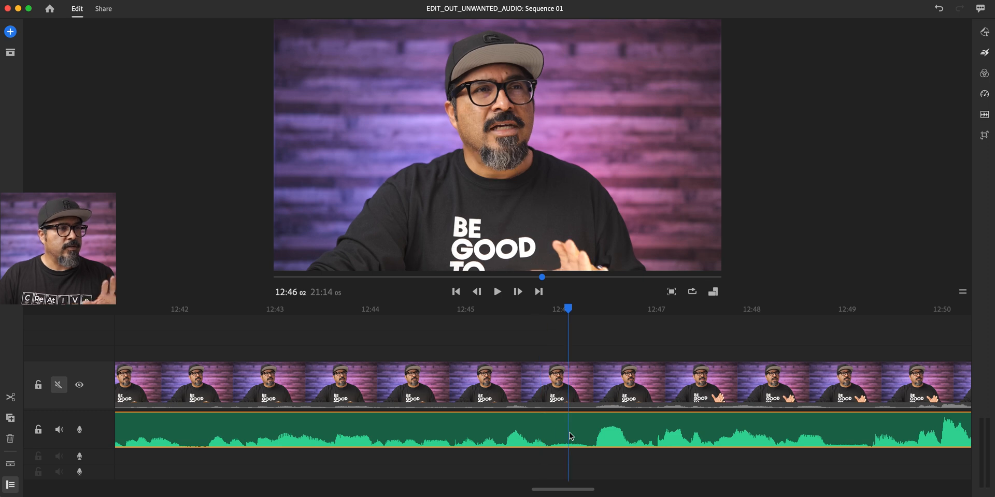
click(545, 388)
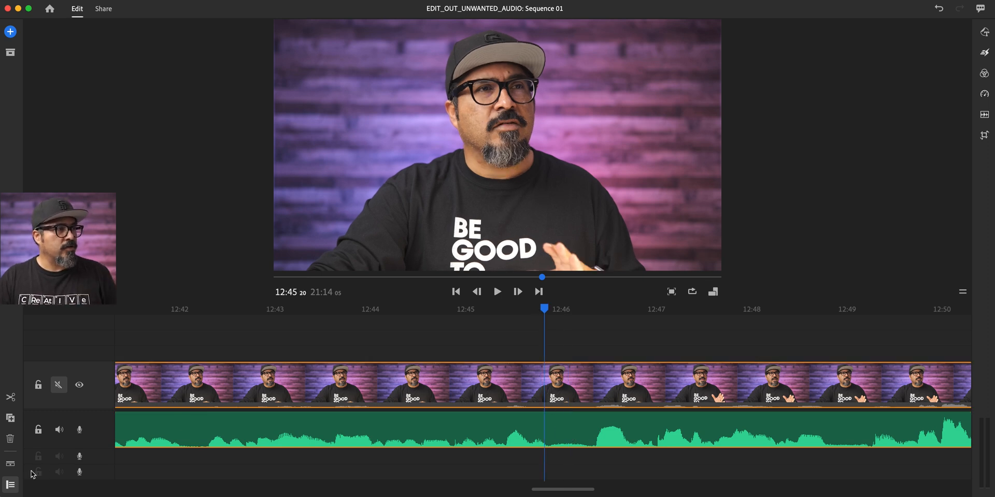
click(11, 485)
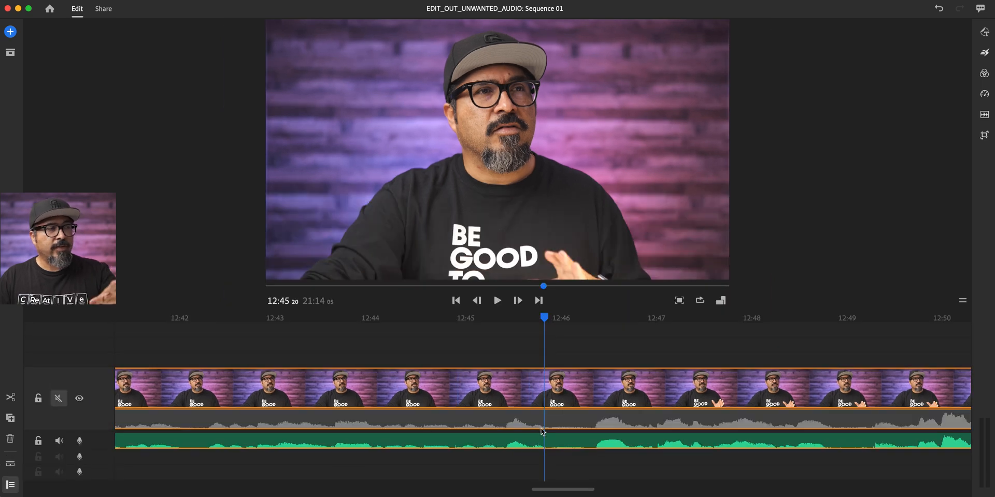
click(59, 399)
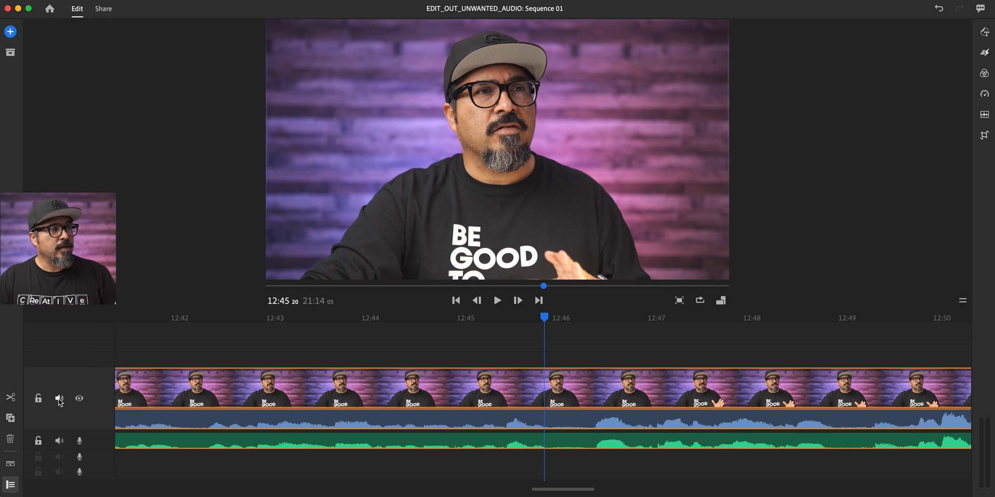
click(60, 399)
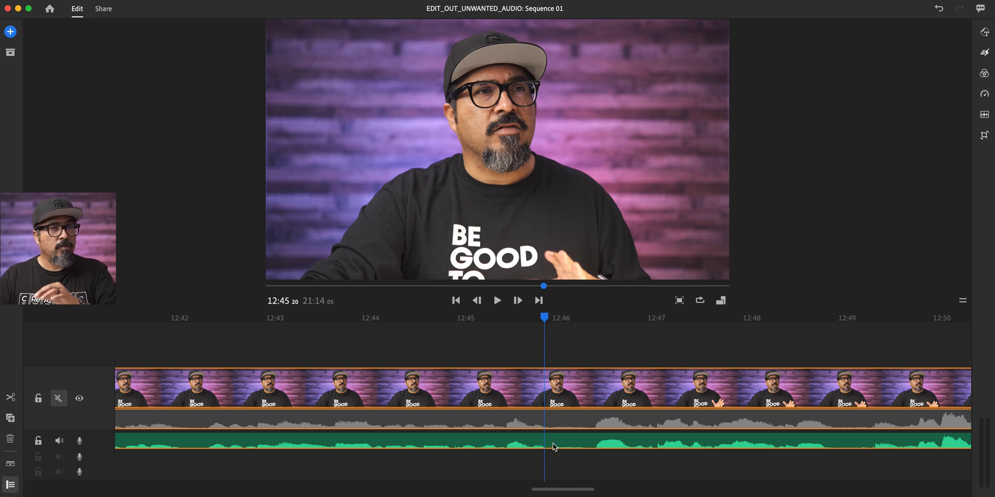
Step: Select the separate audio clip and play it from 12:45:00 to listen for the unwanted sound
click(524, 320)
click(501, 318)
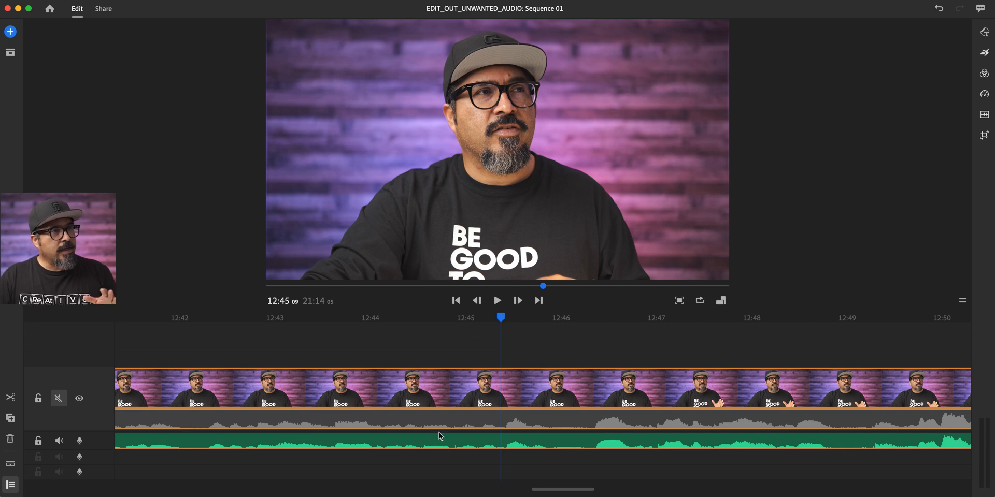
click(544, 445)
click(466, 319)
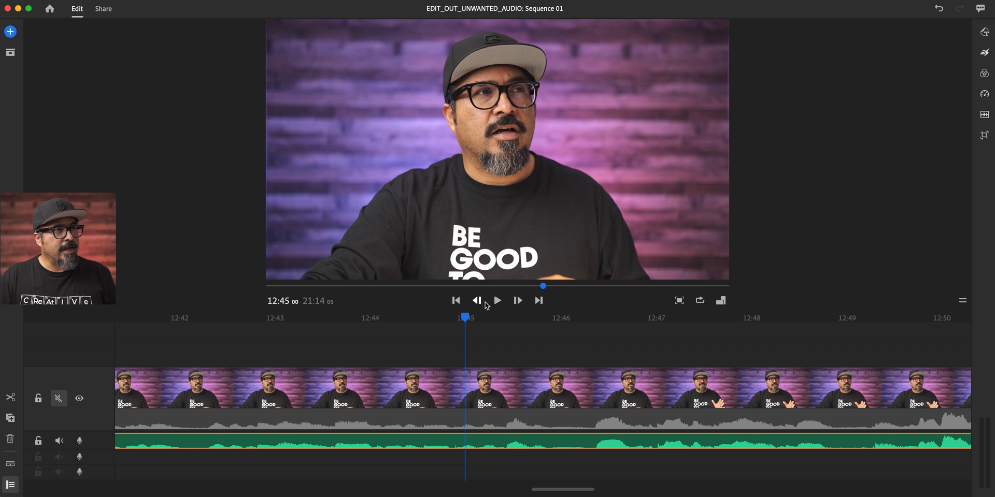
click(497, 301)
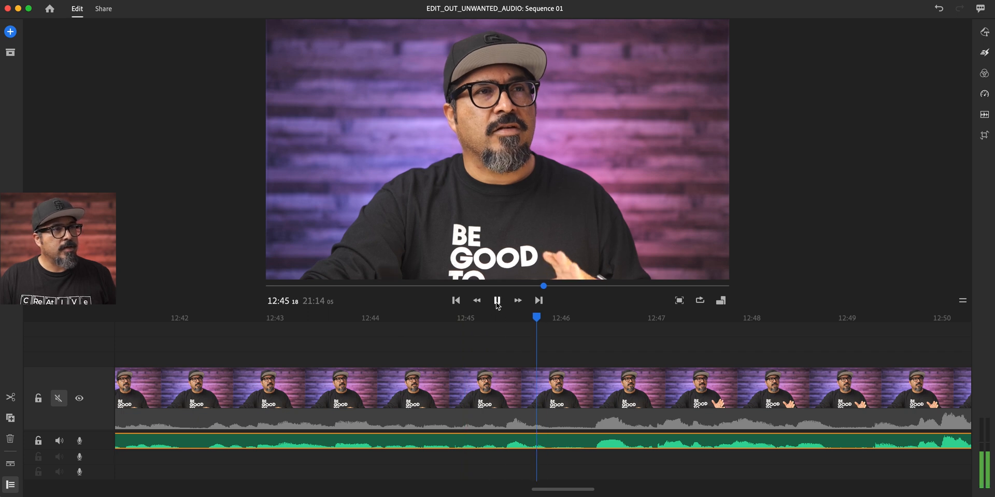
click(497, 302)
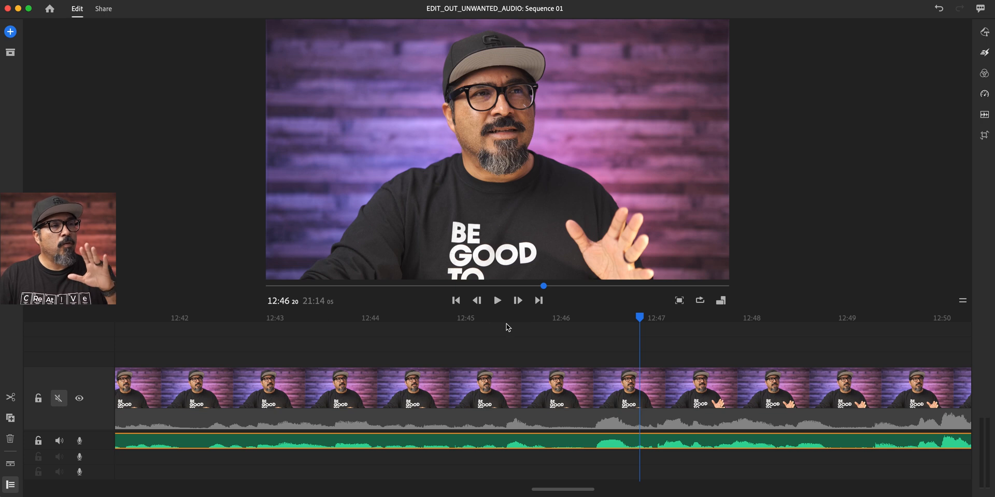
Step: Replay the audio from 12:45:12 and place the playhead at 12:45:21, just after the spoken word
click(537, 319)
drag(538, 323, 516, 323)
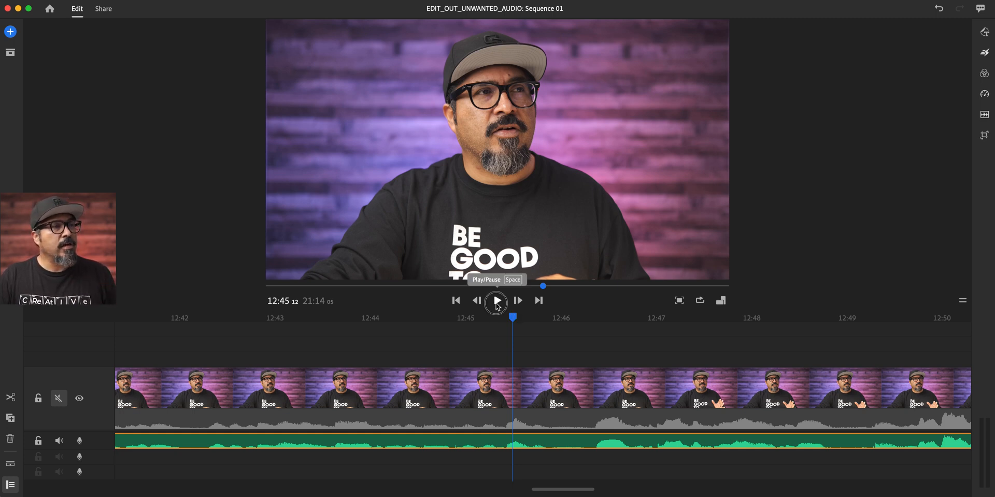
click(497, 302)
click(497, 302)
click(560, 319)
drag(560, 321, 549, 324)
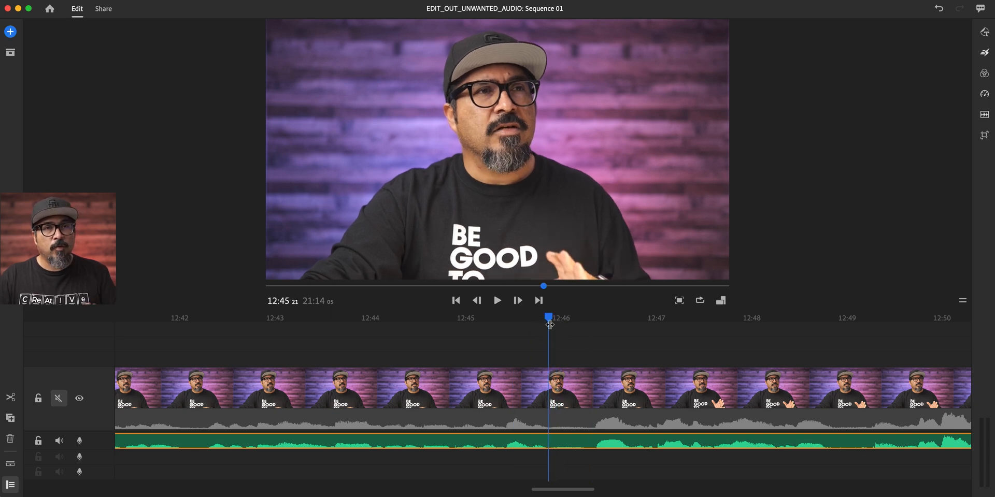
Step: Split the separate audio clip at 12:45:21, where the unwanted sound begins
drag(589, 490, 571, 492)
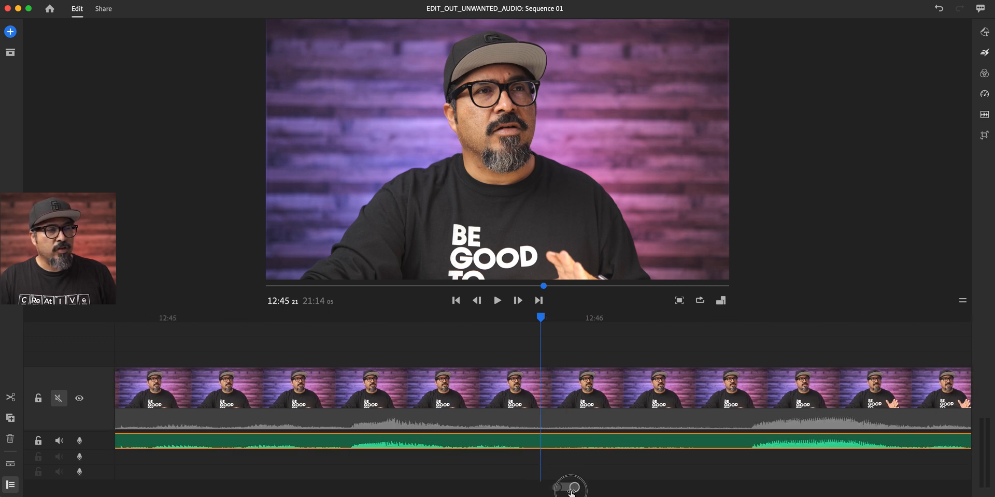
click(506, 319)
drag(506, 321, 536, 326)
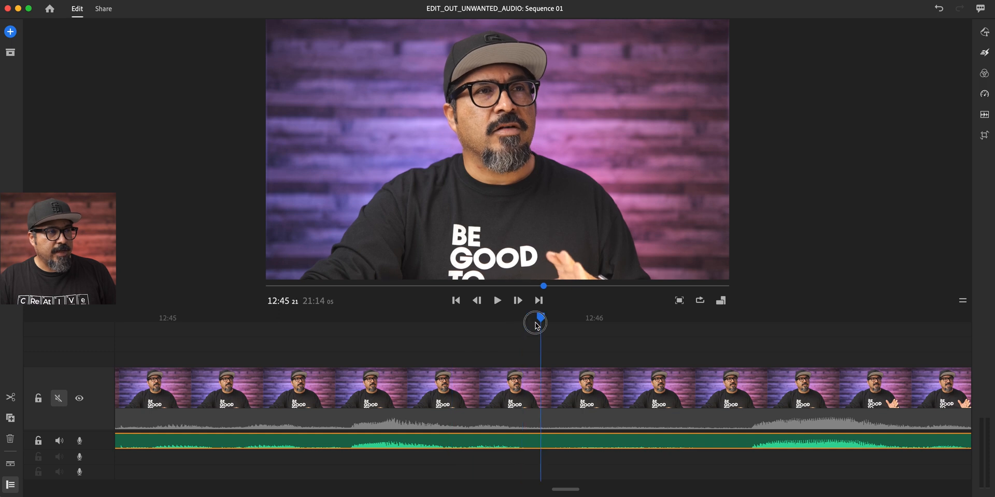
click(497, 299)
click(497, 299)
click(521, 317)
drag(522, 316, 541, 317)
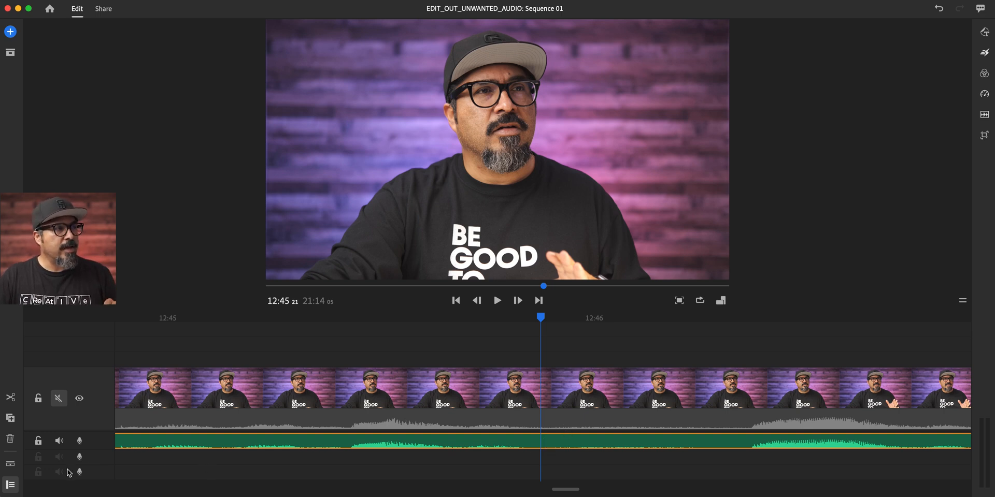
click(11, 398)
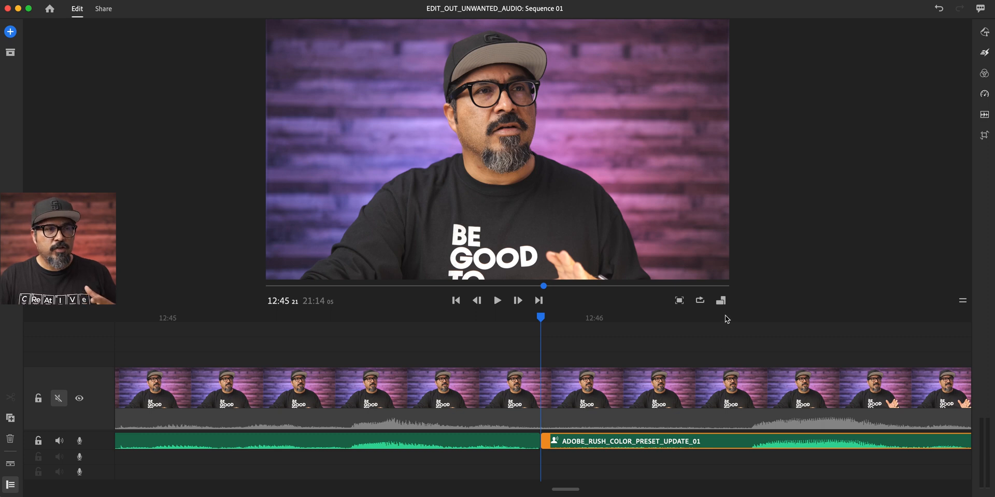
Step: Split the separate audio clip again at 12:46:08, just before the next word starts
click(740, 318)
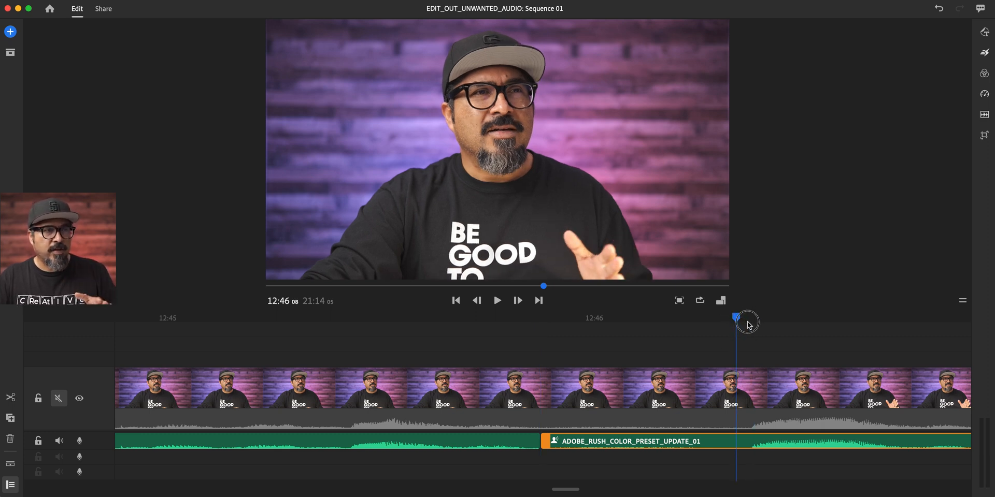
key(Right)
key(Left)
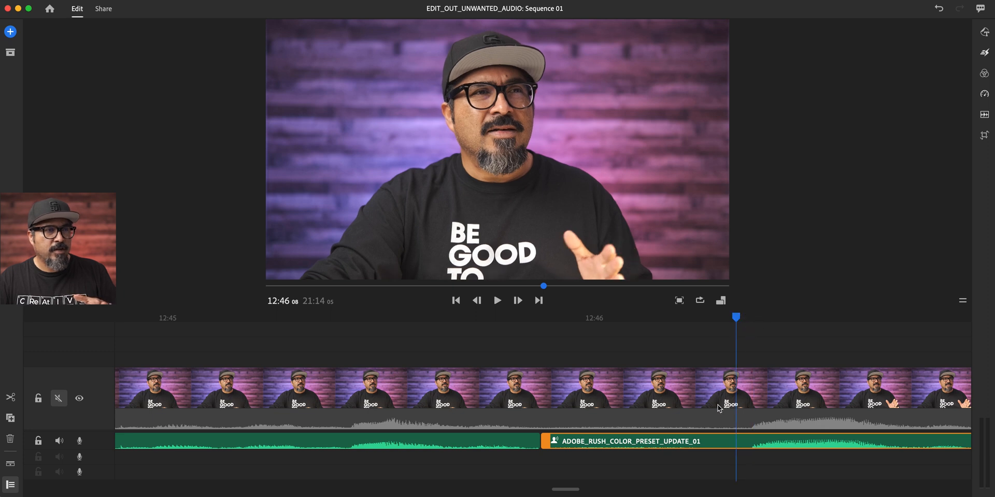
click(9, 403)
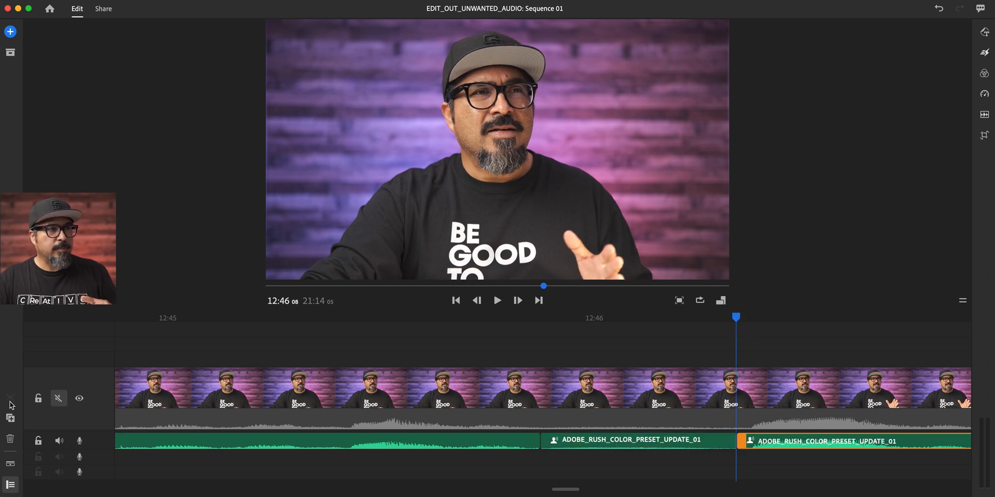
Step: Play the sequence from 12:45:17 across both audio cuts to check the isolated section
click(531, 324)
click(469, 322)
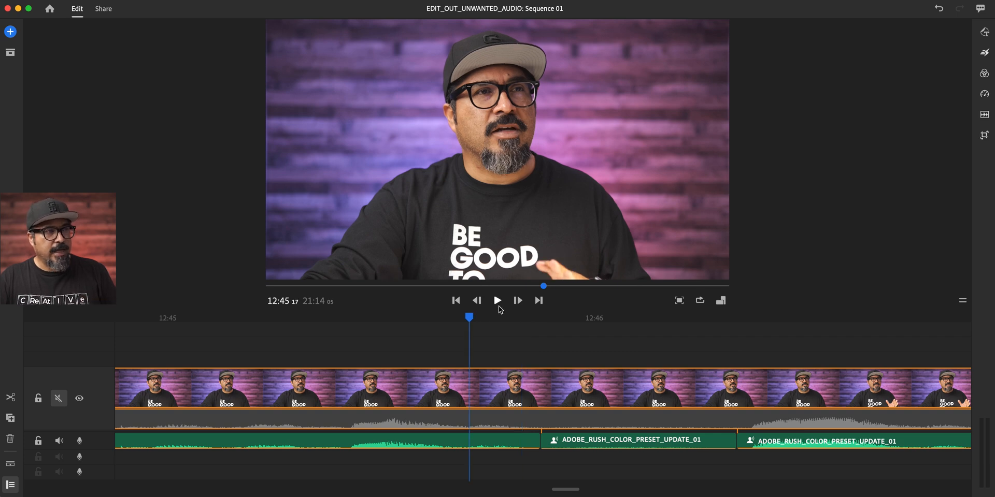
click(497, 301)
click(497, 302)
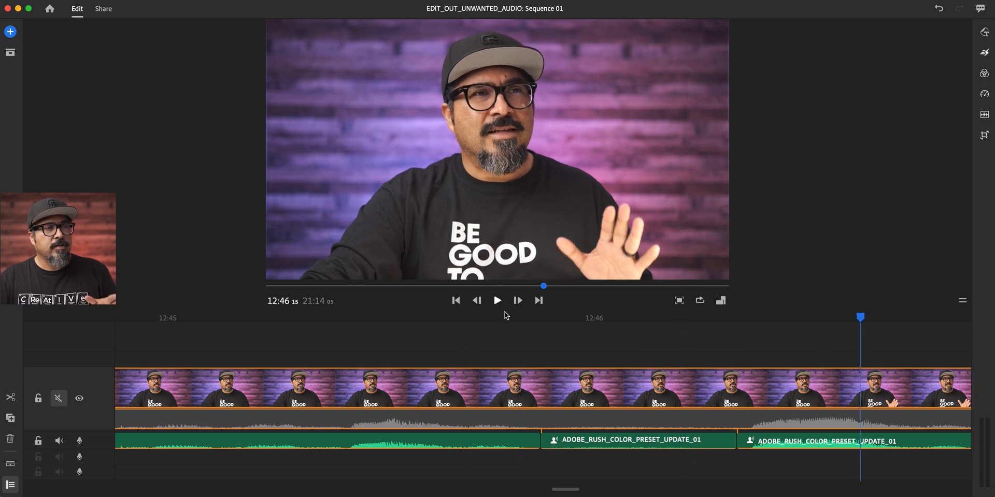
Step: Hide the video clip's linked audio waveform and mute the isolated middle audio piece in its clip audio settings
click(612, 440)
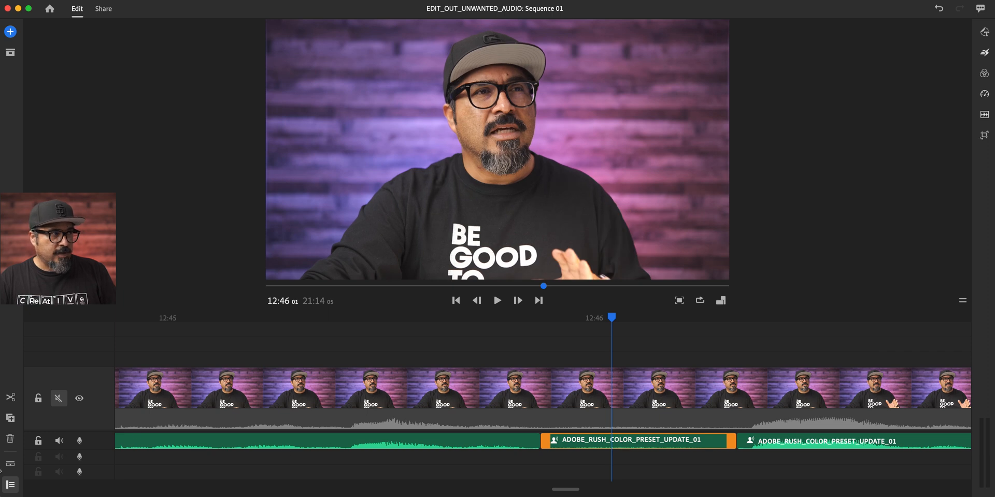
click(11, 464)
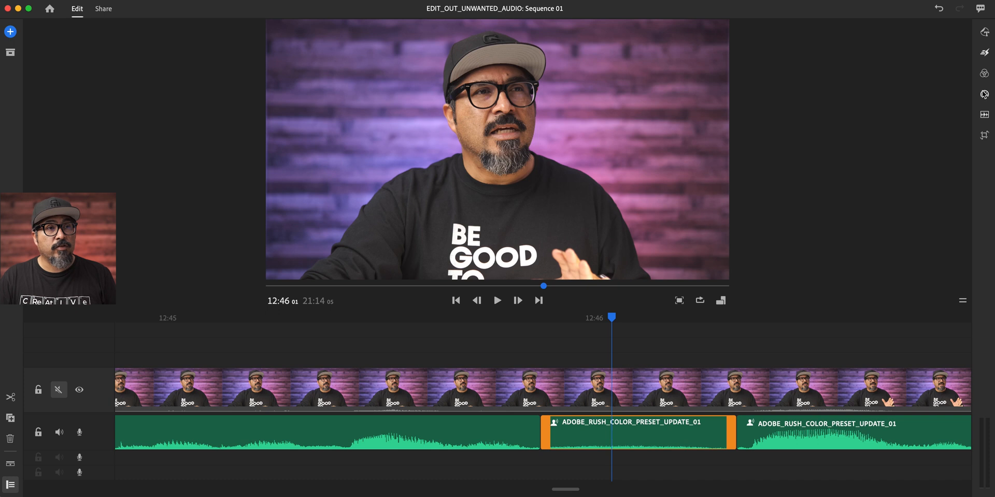
click(987, 119)
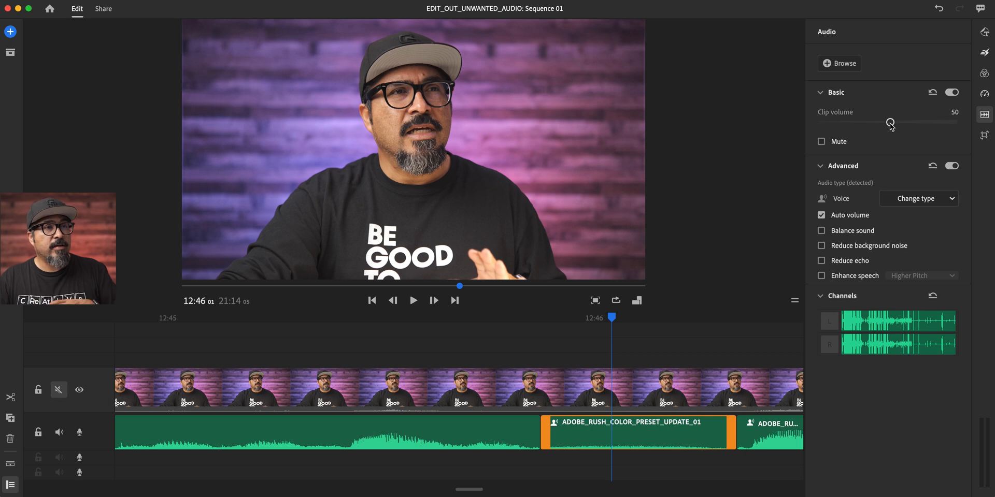
click(821, 141)
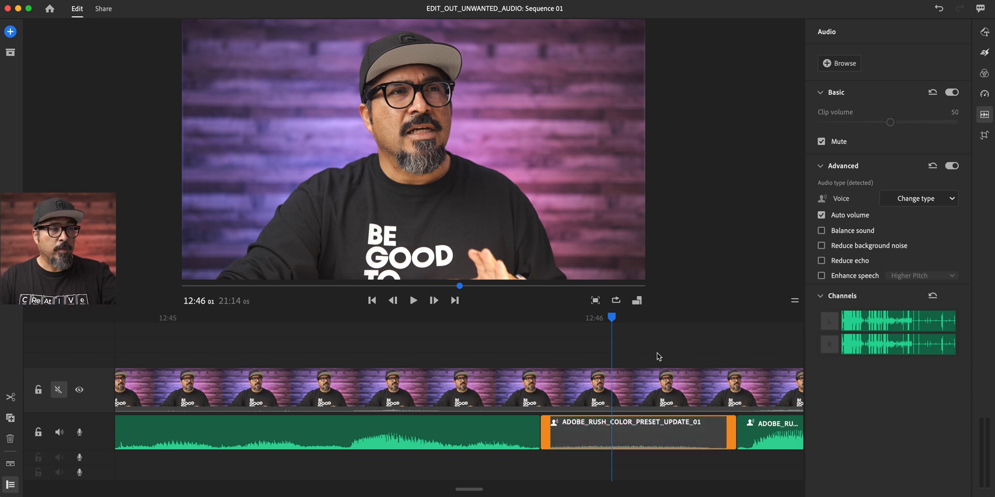
Step: Play back the section from before the muted audio piece into the following speech, then return the playhead to 12:45:12
click(462, 320)
key(space)
key(space)
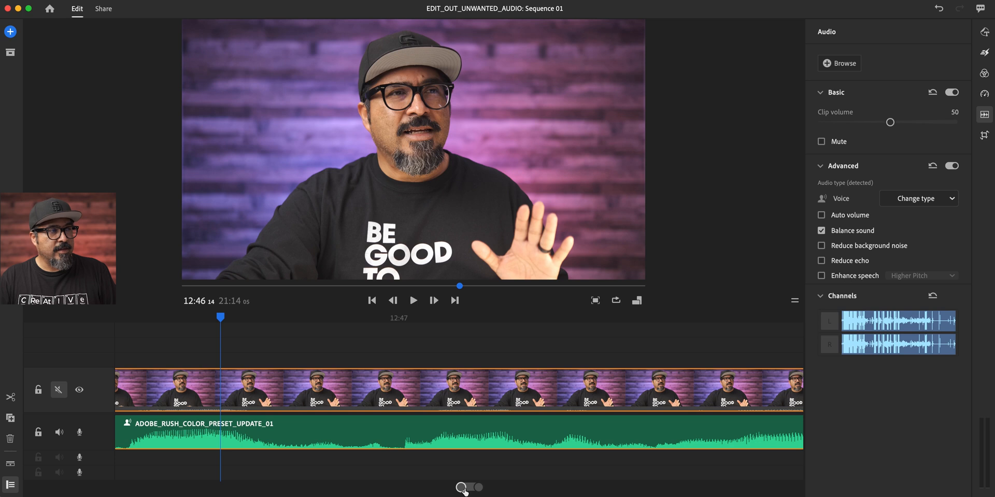
click(461, 487)
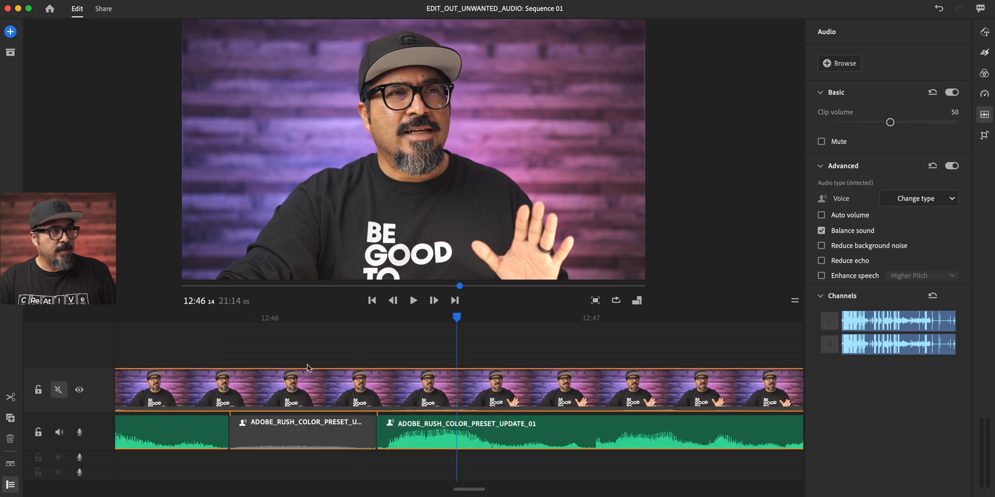
click(207, 320)
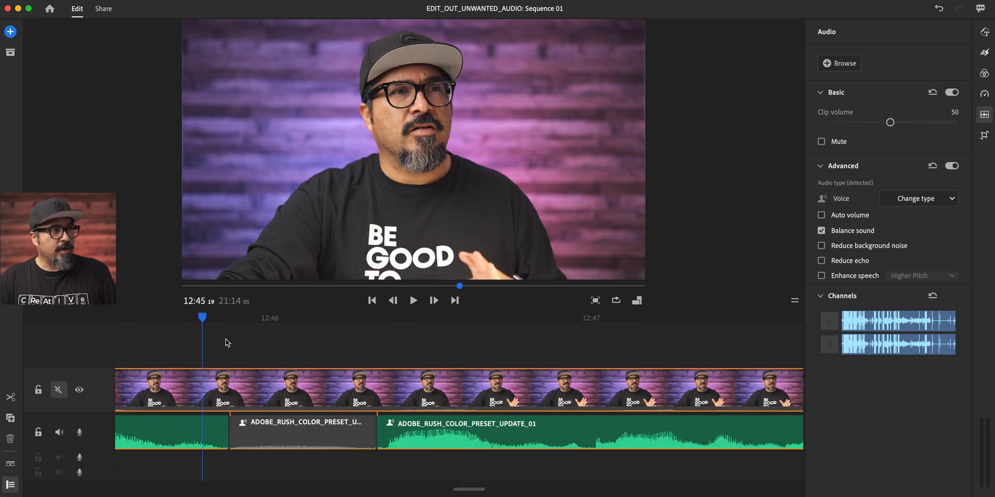
click(467, 489)
drag(466, 489, 470, 488)
key(space)
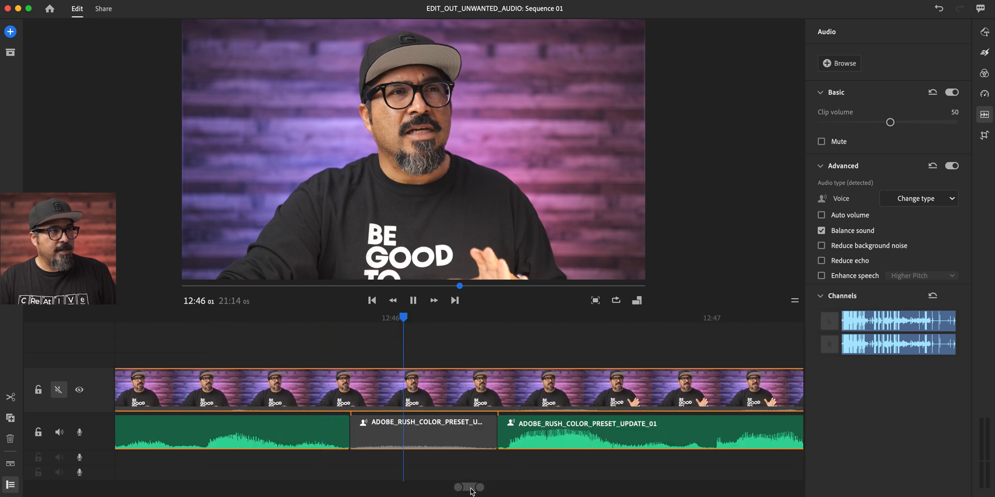
key(space)
click(225, 319)
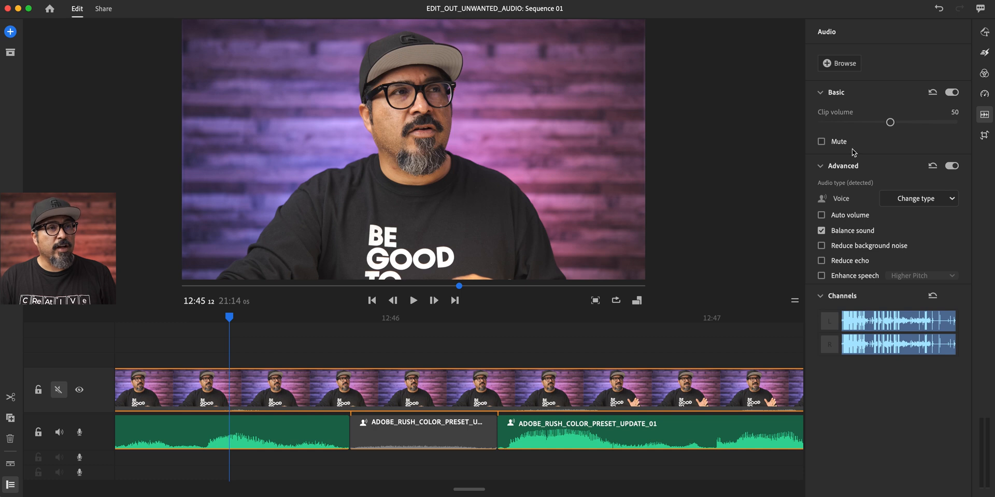
Step: Unmute the isolated audio piece, move it down to the empty audio track directly below, and mute that track
click(478, 441)
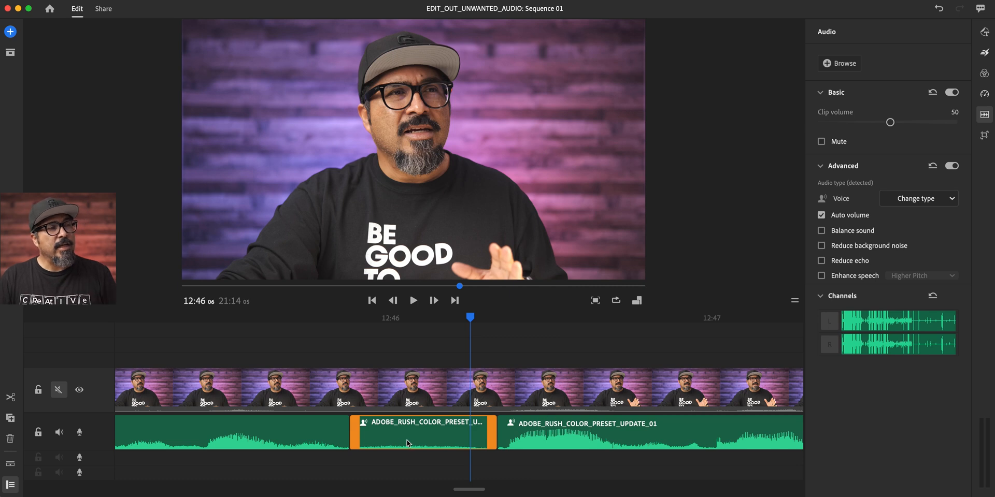
click(383, 443)
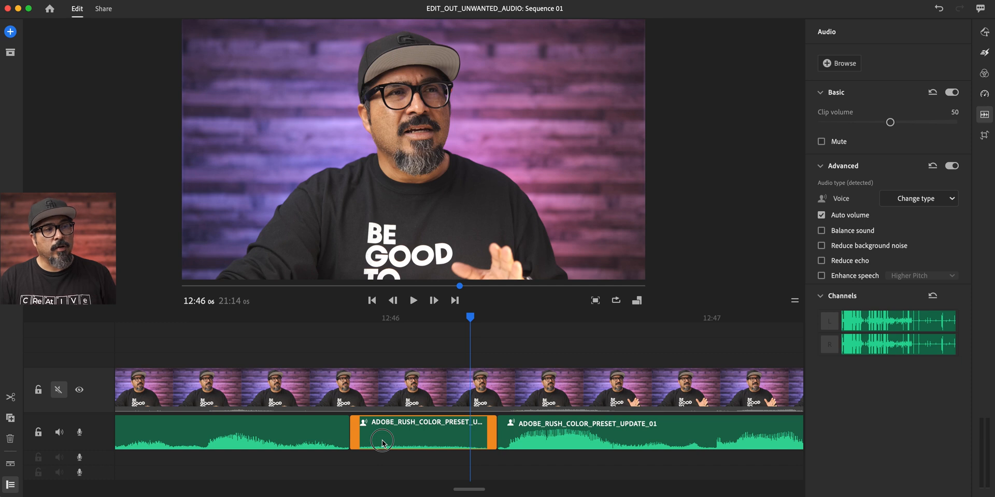
drag(383, 444, 385, 460)
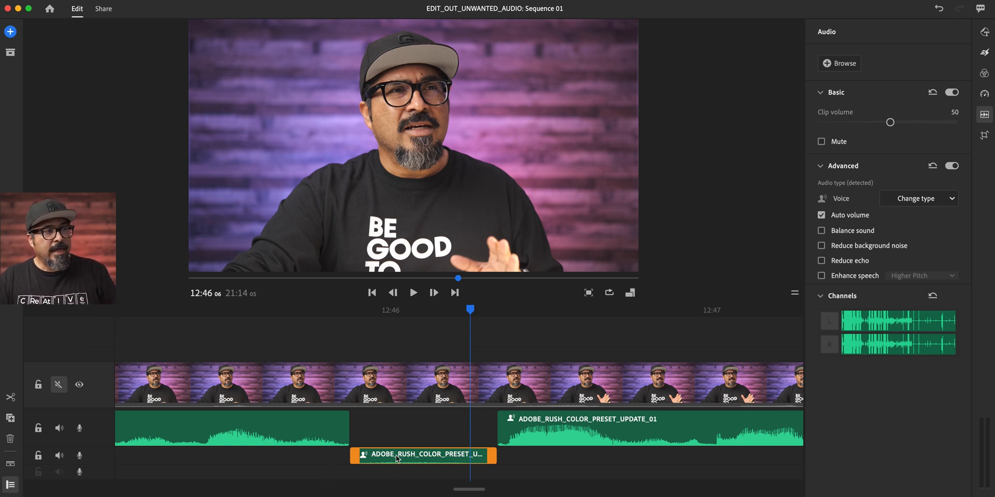
click(63, 456)
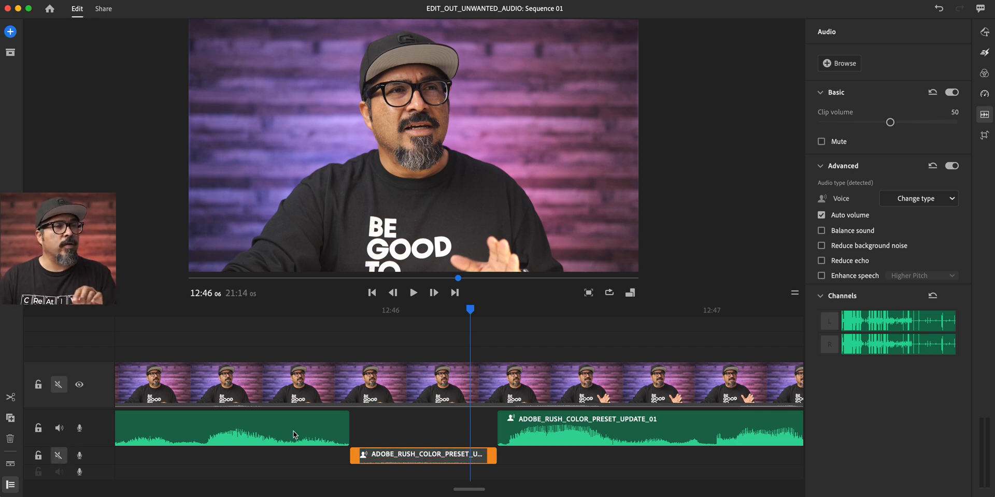
Step: Place the playhead at 12:48:20, in the speech after the removed audio section
drag(481, 488, 500, 488)
click(611, 317)
mouse_move(612, 318)
mouse_down()
mouse_move(590, 318)
mouse_move(647, 317)
mouse_move(611, 317)
mouse_up()
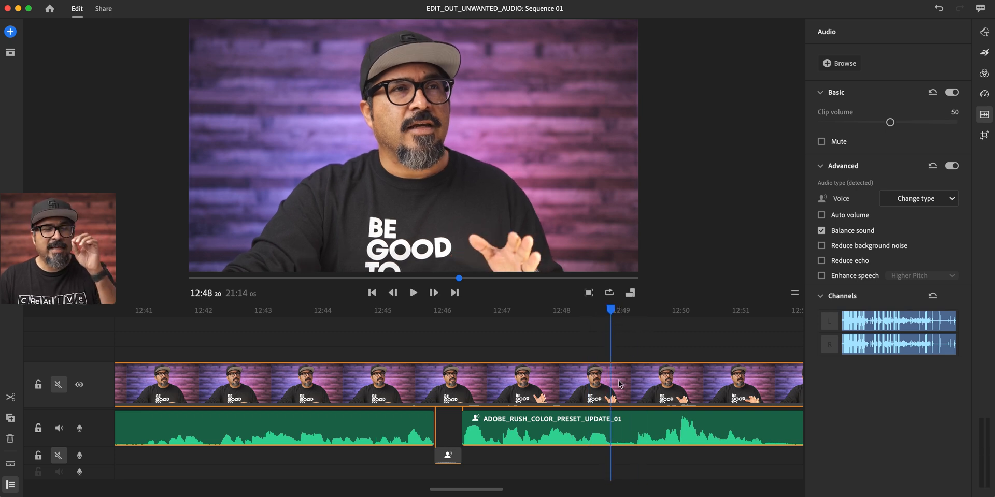
Step: Split the voice audio clip after the removed section at 12:48:20 and again at 12:49:06 to isolate a short piece
click(612, 441)
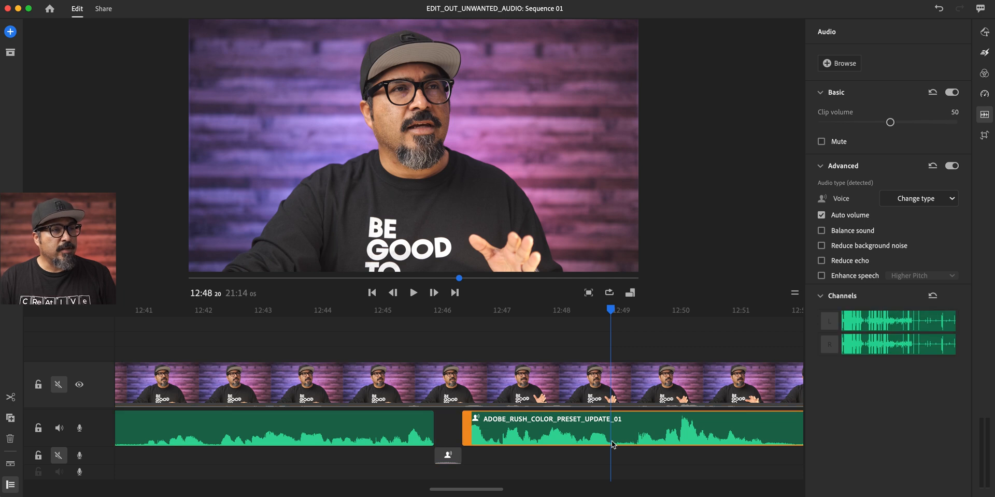
click(11, 397)
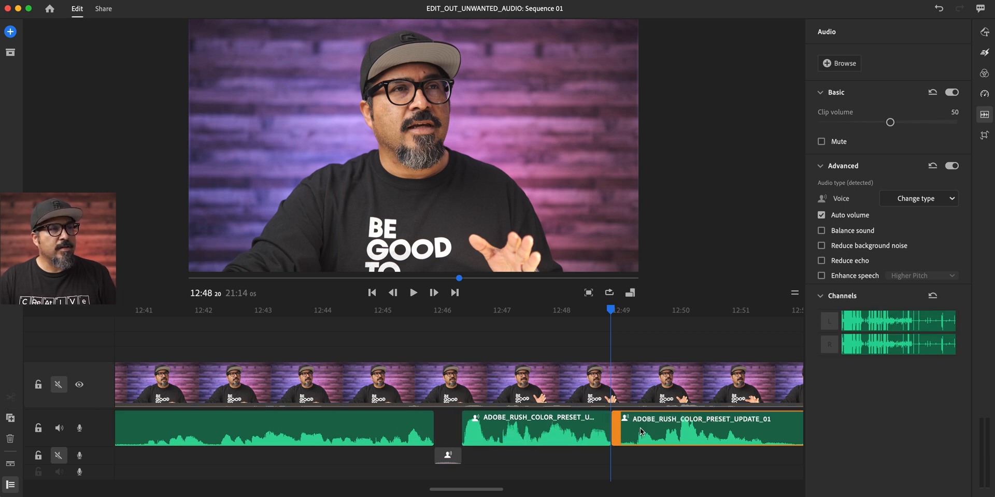
click(634, 318)
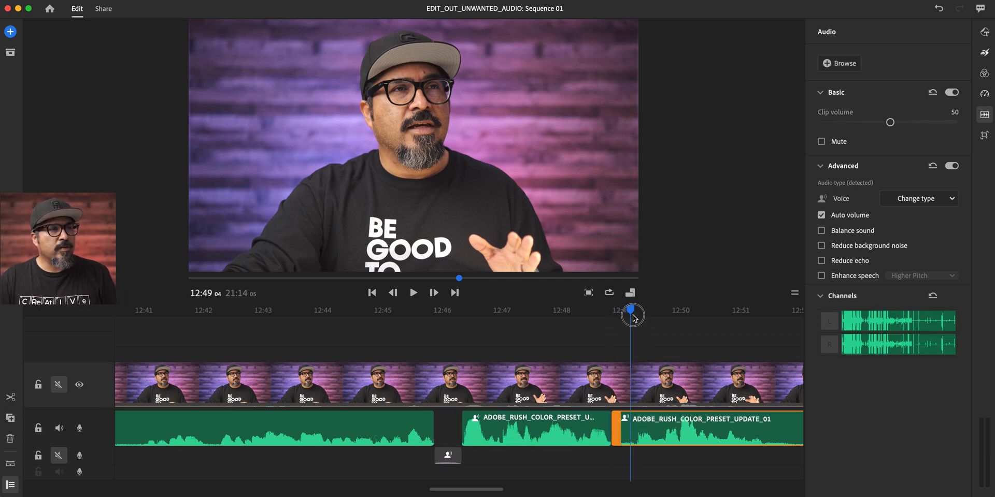
drag(636, 319, 638, 322)
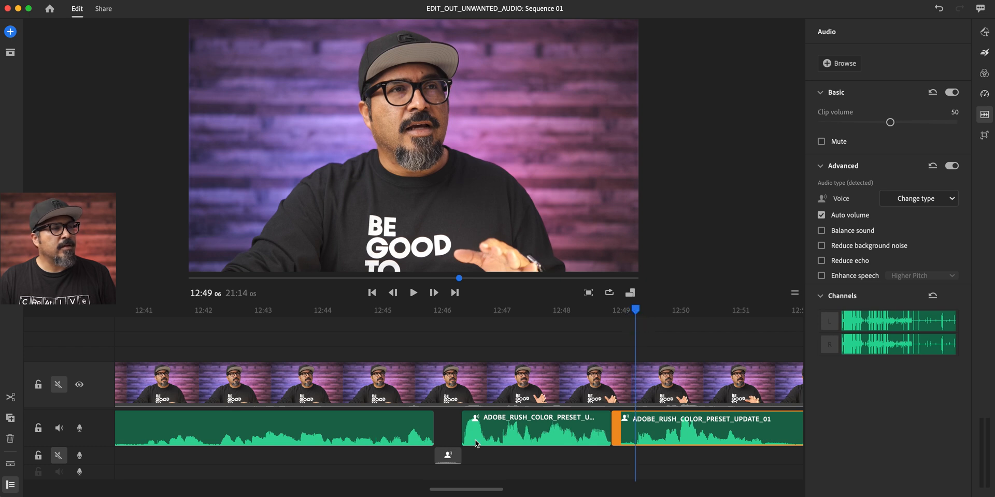
click(10, 397)
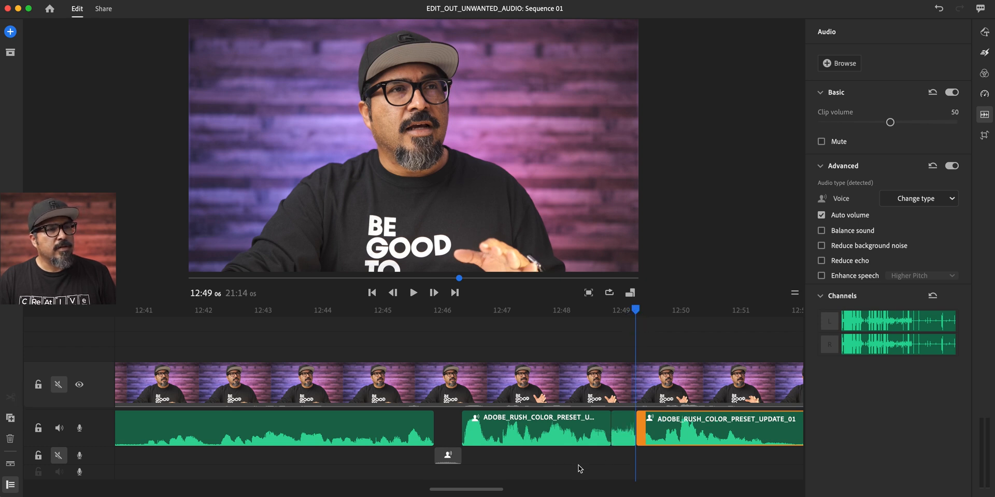
Step: Move the newly isolated short audio piece down to the muted audio track directly below
click(626, 431)
mouse_move(499, 489)
drag(498, 488, 472, 490)
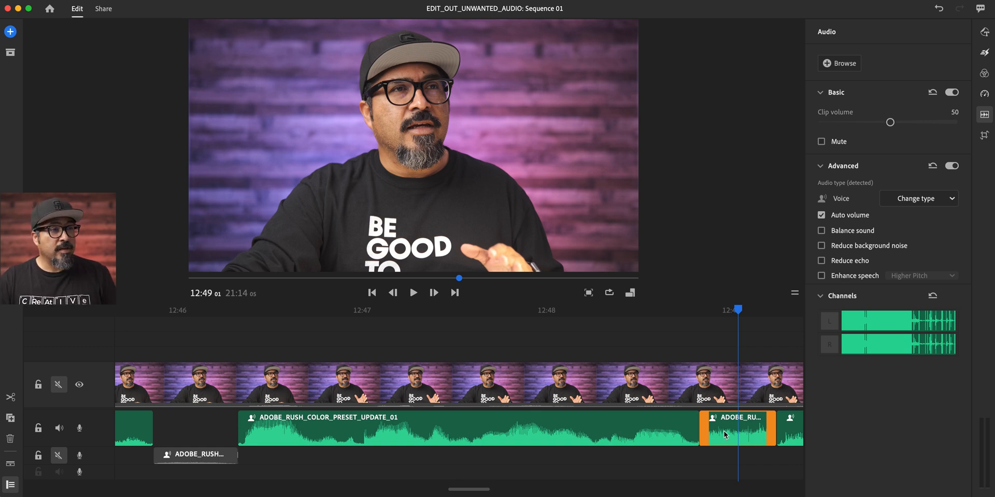
drag(724, 434, 725, 450)
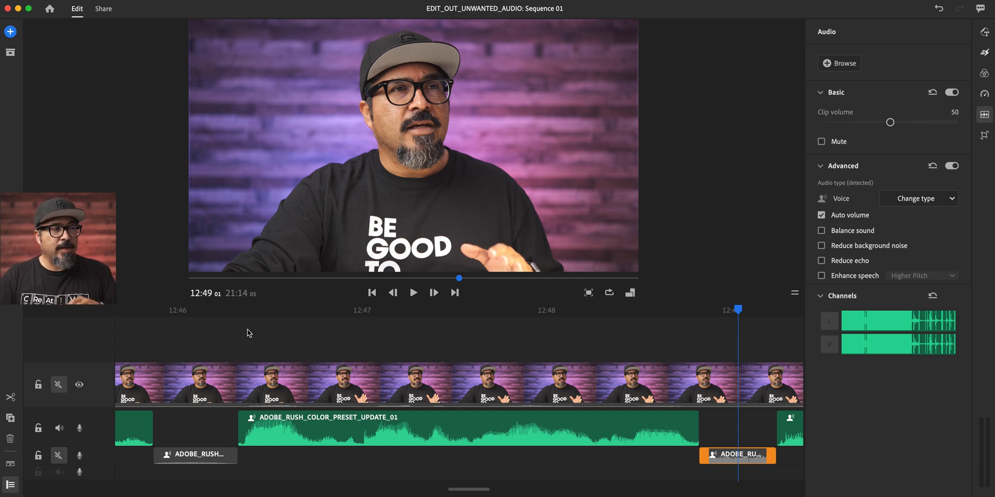
Step: Play back from 12:45:21 across the first removed audio piece into the following speech
drag(163, 309, 146, 316)
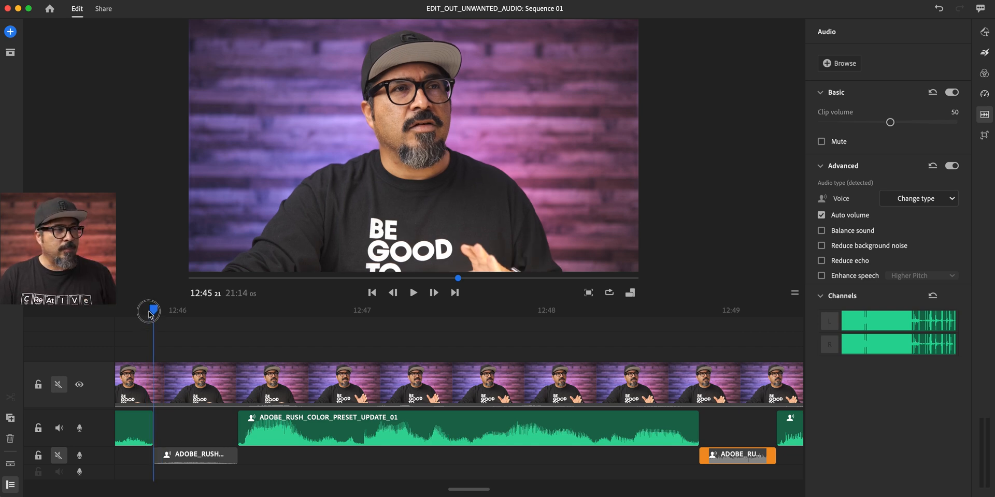
click(184, 342)
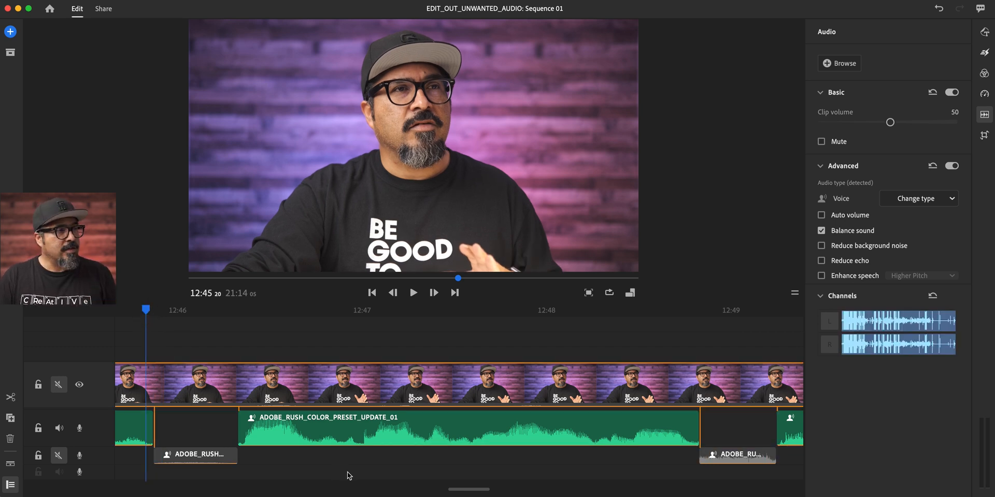
drag(145, 312, 152, 318)
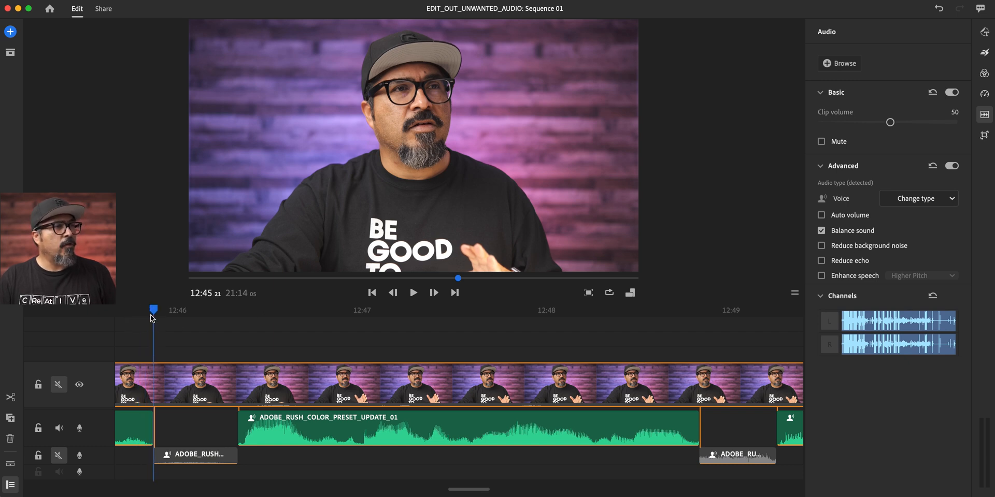
click(413, 295)
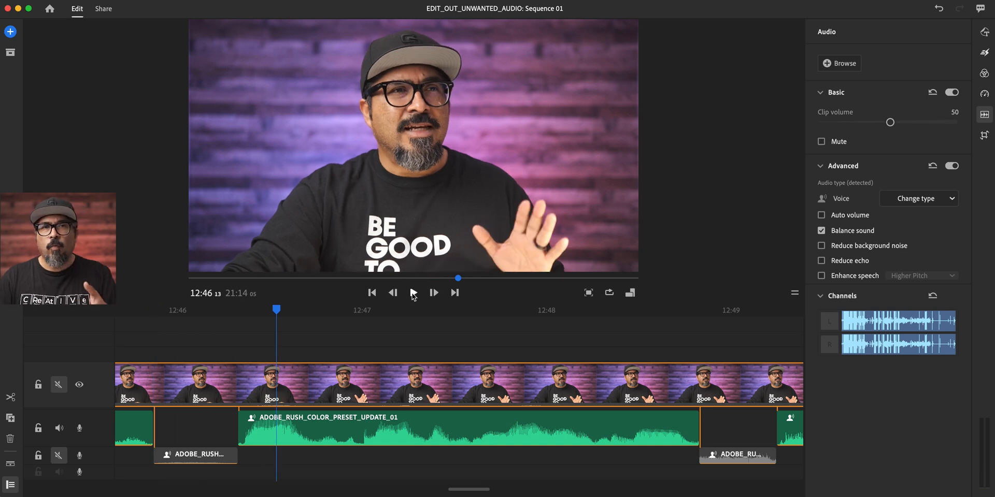
Step: Split the video clip at 12:45:21 and at the end of the first audio gap, and select the isolated video piece
click(139, 312)
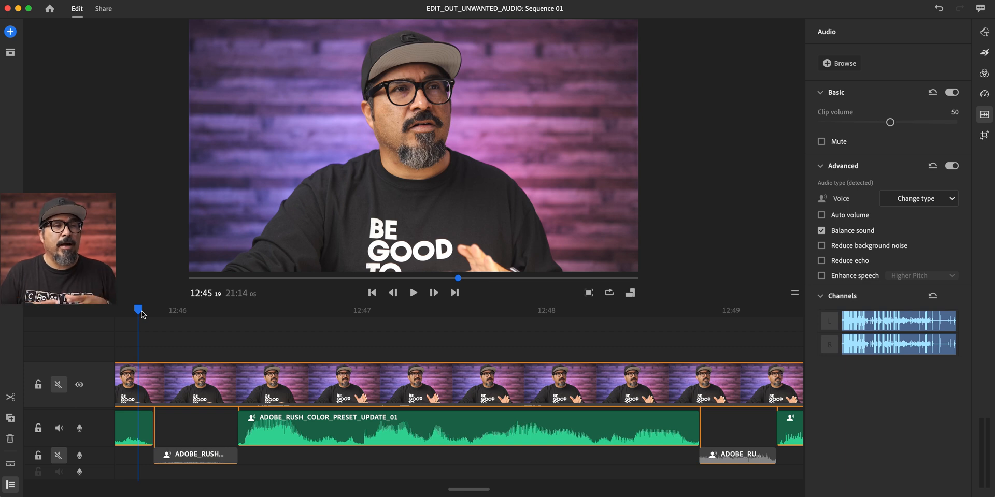
mouse_move(151, 310)
mouse_down()
mouse_move(161, 313)
mouse_move(153, 309)
mouse_up()
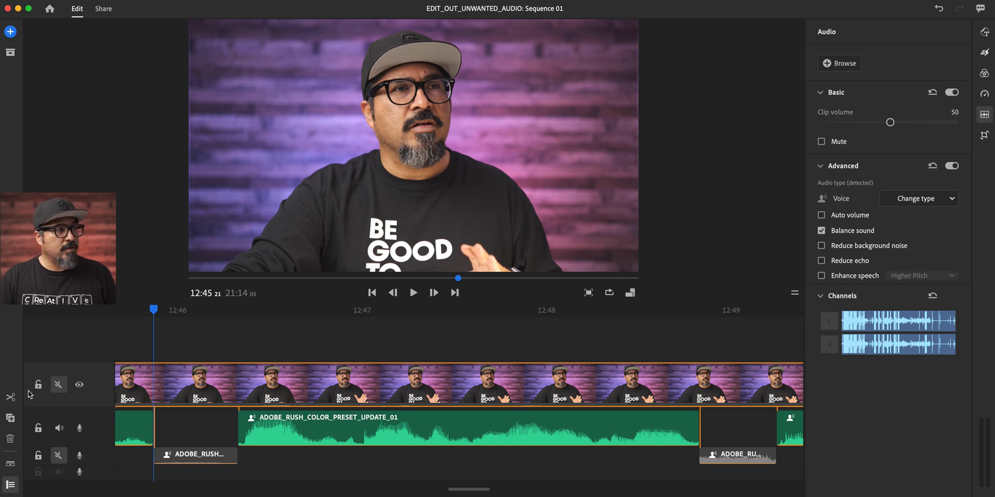
click(11, 397)
click(239, 310)
click(10, 397)
click(190, 392)
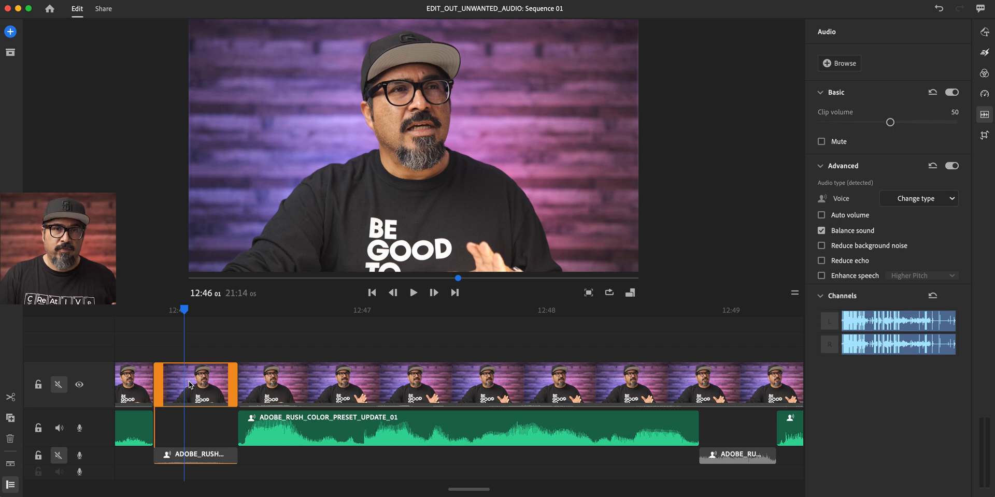